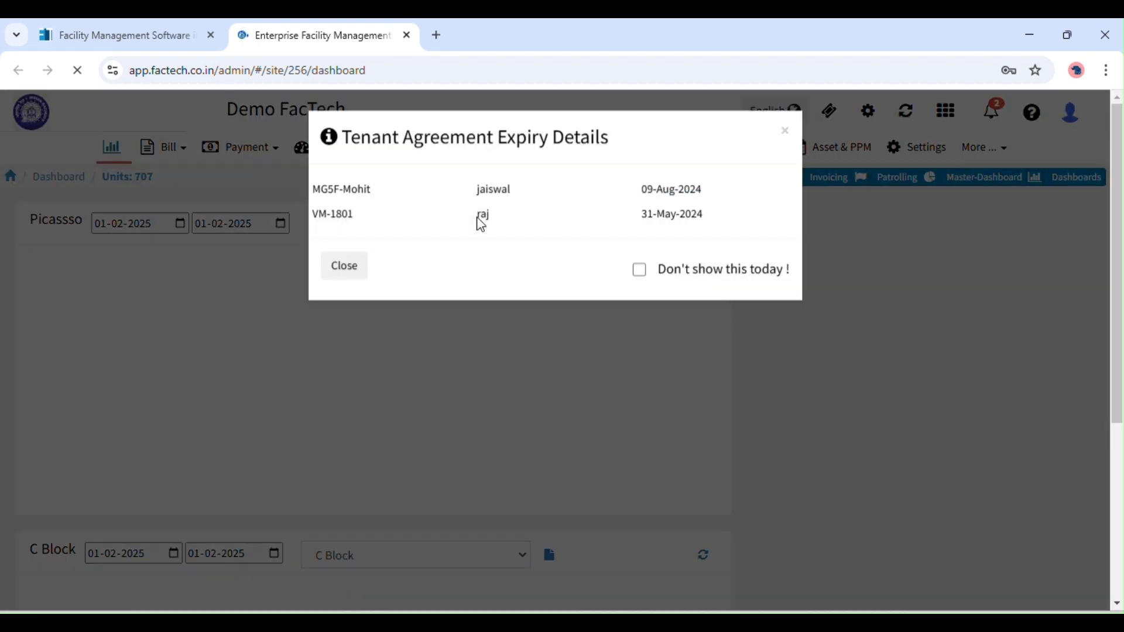
- Dismiss the tenant agreement expiry notice and open the Gate Pass module
{"action": "left_click", "coordinate": [785, 132]}
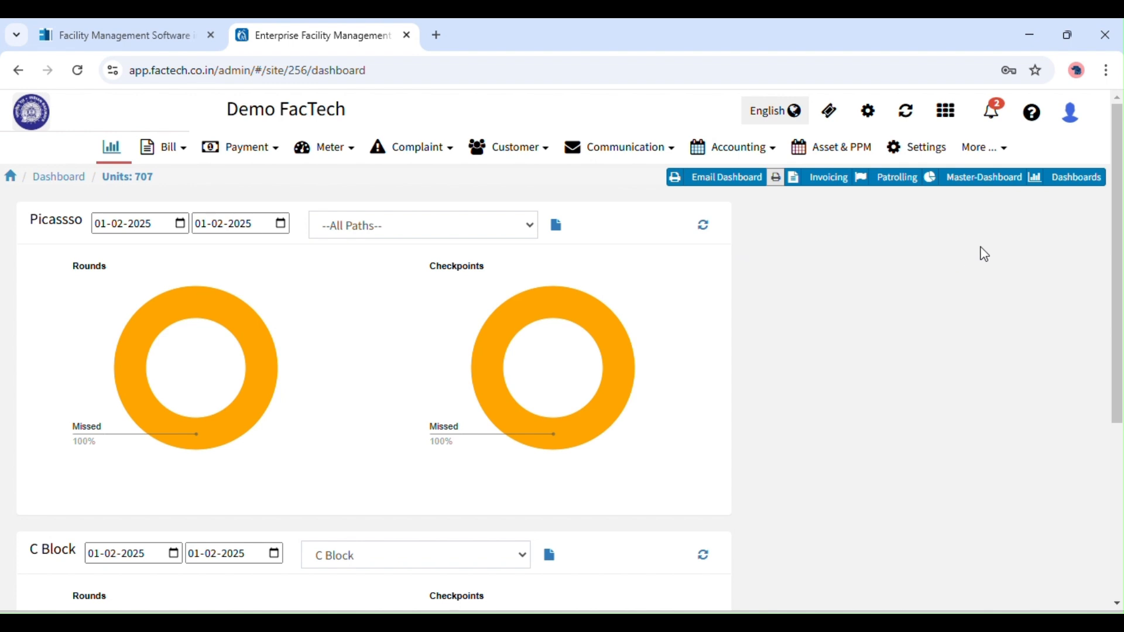
{"action": "left_click", "coordinate": [993, 156]}
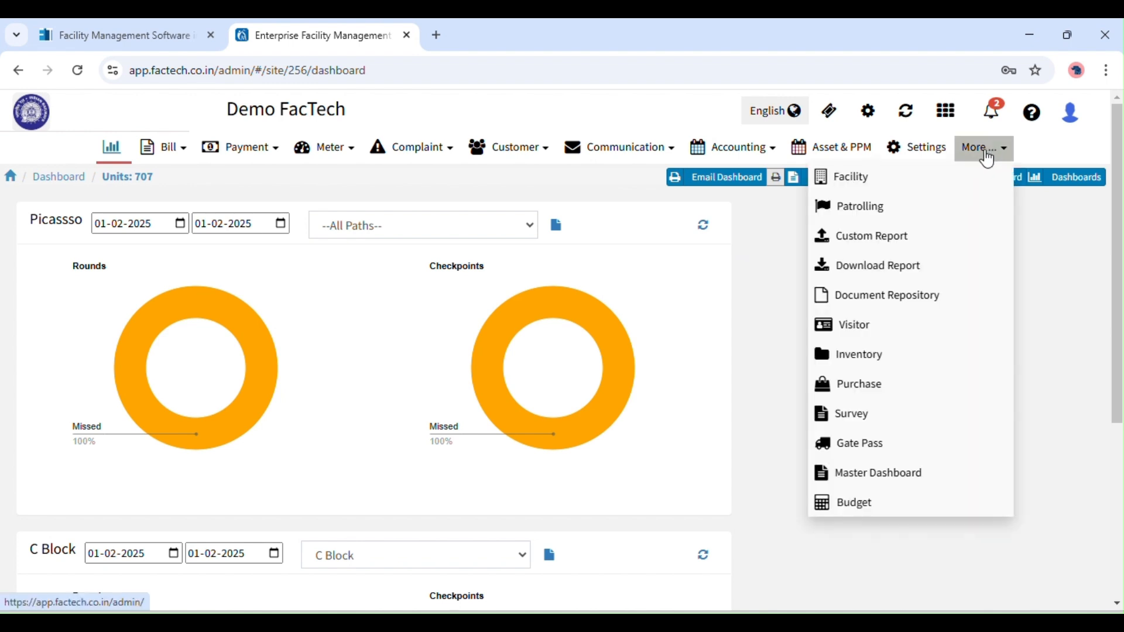
{"action": "left_click", "coordinate": [985, 151]}
{"action": "left_click", "coordinate": [980, 154]}
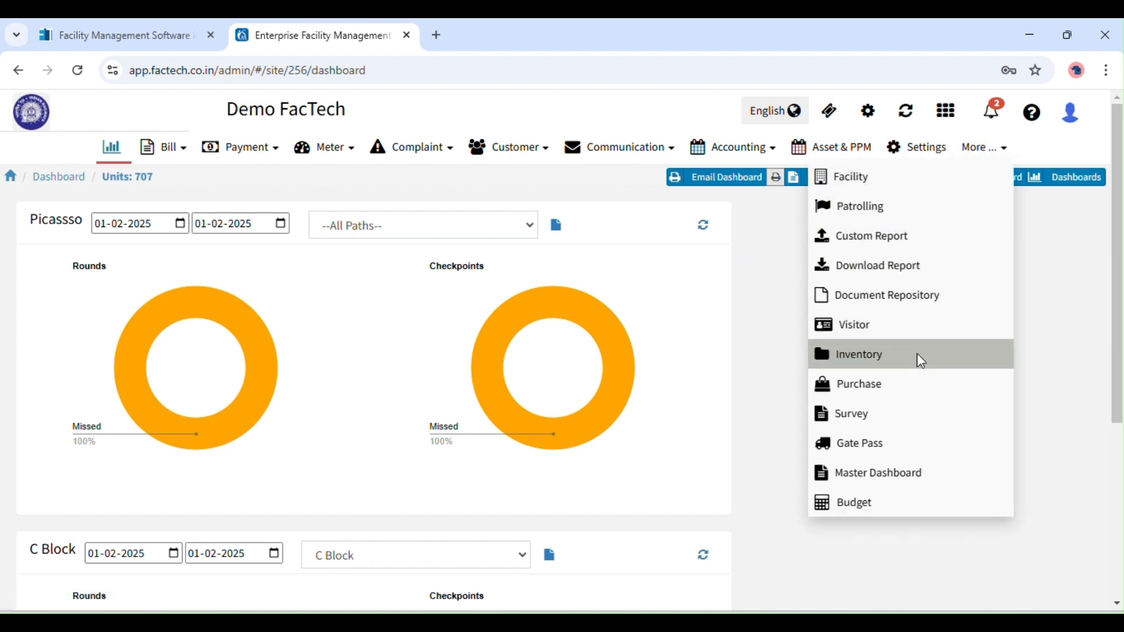
{"action": "left_click", "coordinate": [882, 451]}
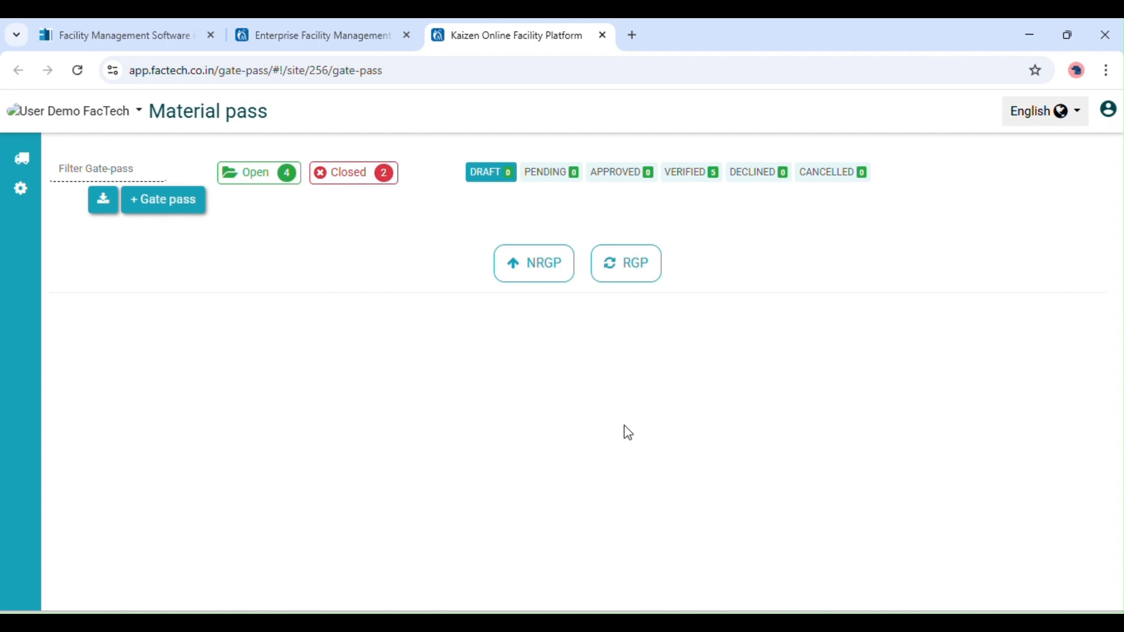
- Go to the material pass setup and show the Gate Pass Approval flow settings
{"action": "mouse_move", "coordinate": [36, 233]}
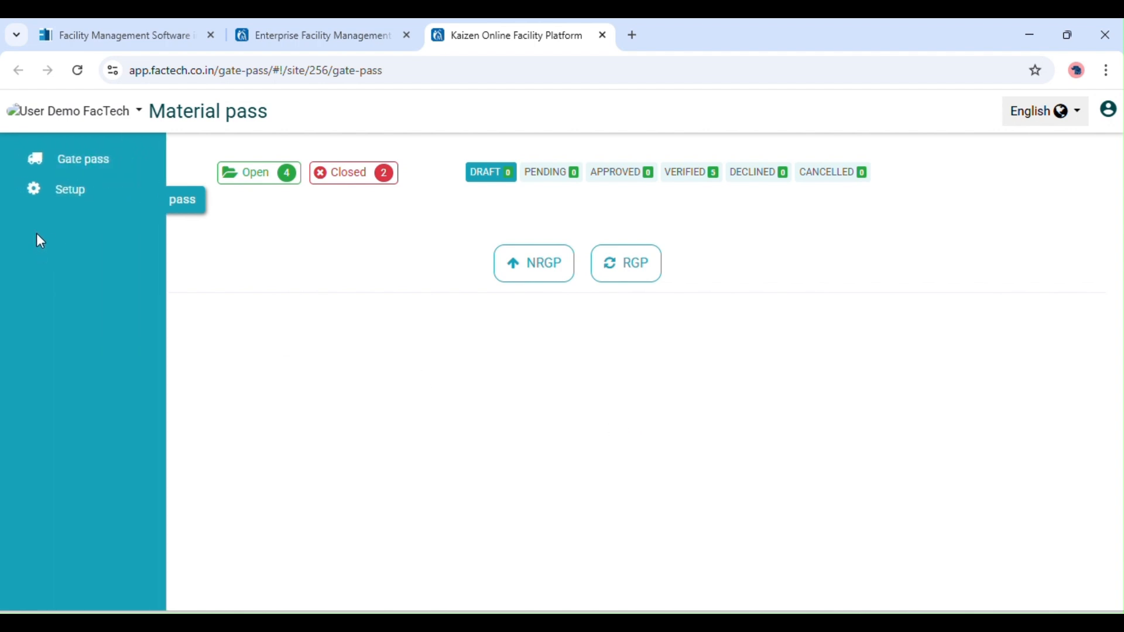
{"action": "left_click", "coordinate": [76, 199]}
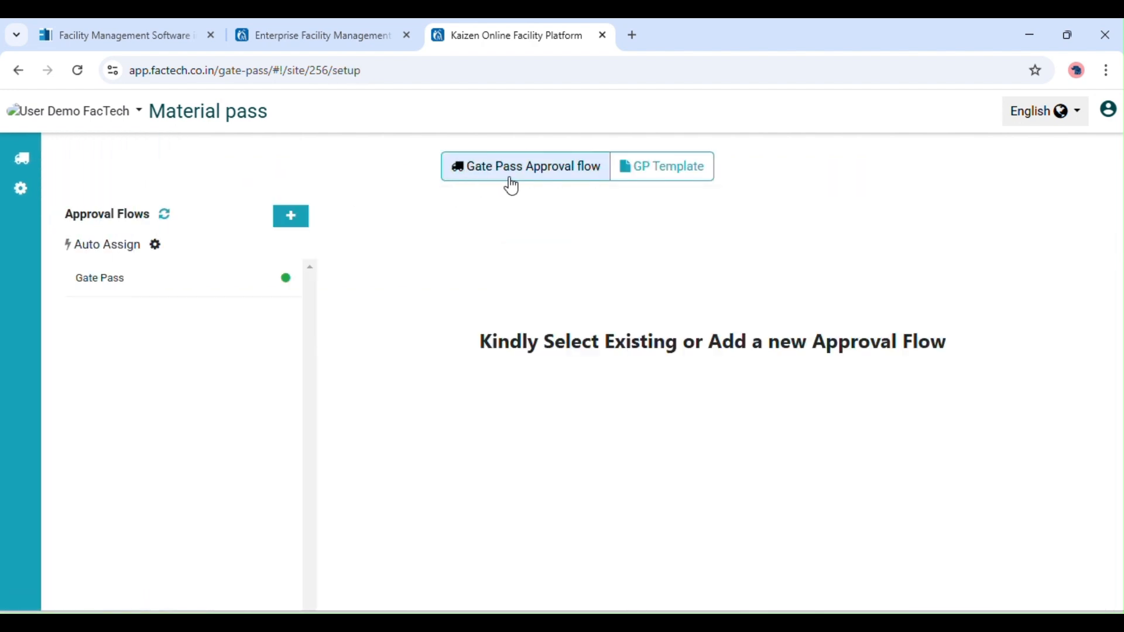
{"action": "left_click", "coordinate": [582, 180]}
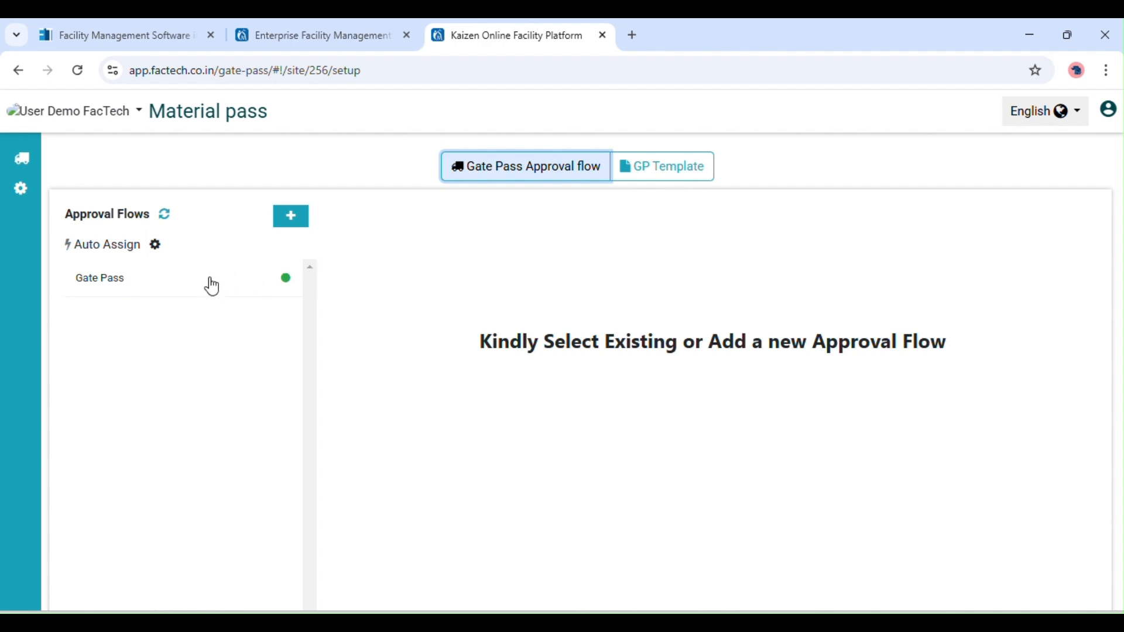
- Create a new gate pass approval flow named "Approval" and save it
{"action": "left_click", "coordinate": [296, 223]}
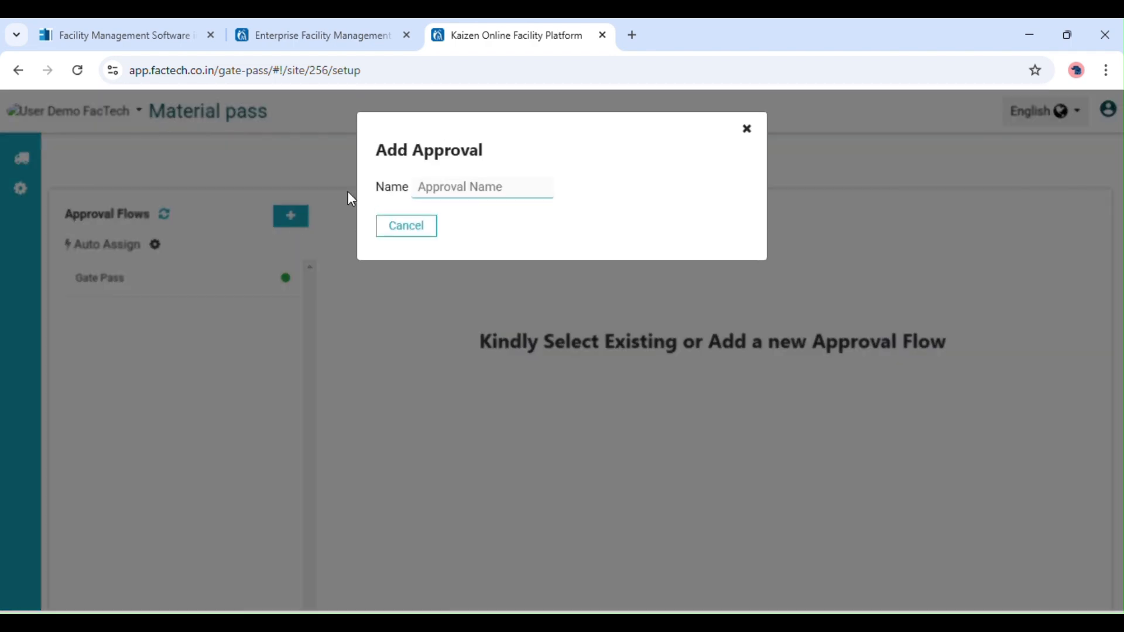
{"action": "left_click", "coordinate": [472, 183]}
{"action": "type", "text": "Approva"}
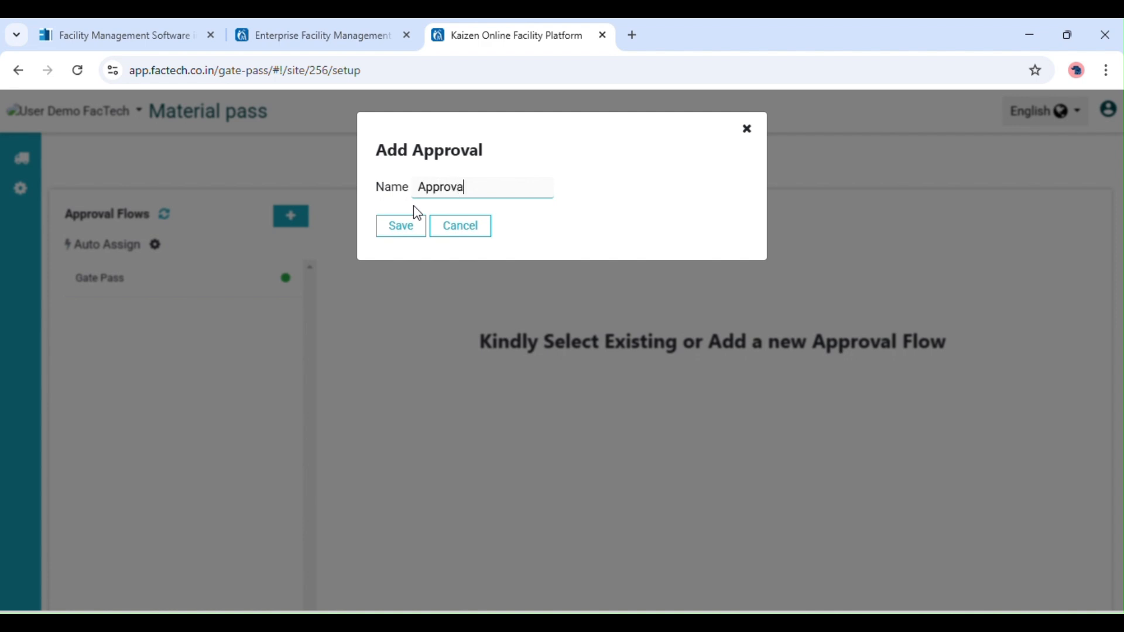
{"action": "type", "text": "l"}
{"action": "left_click", "coordinate": [408, 228]}
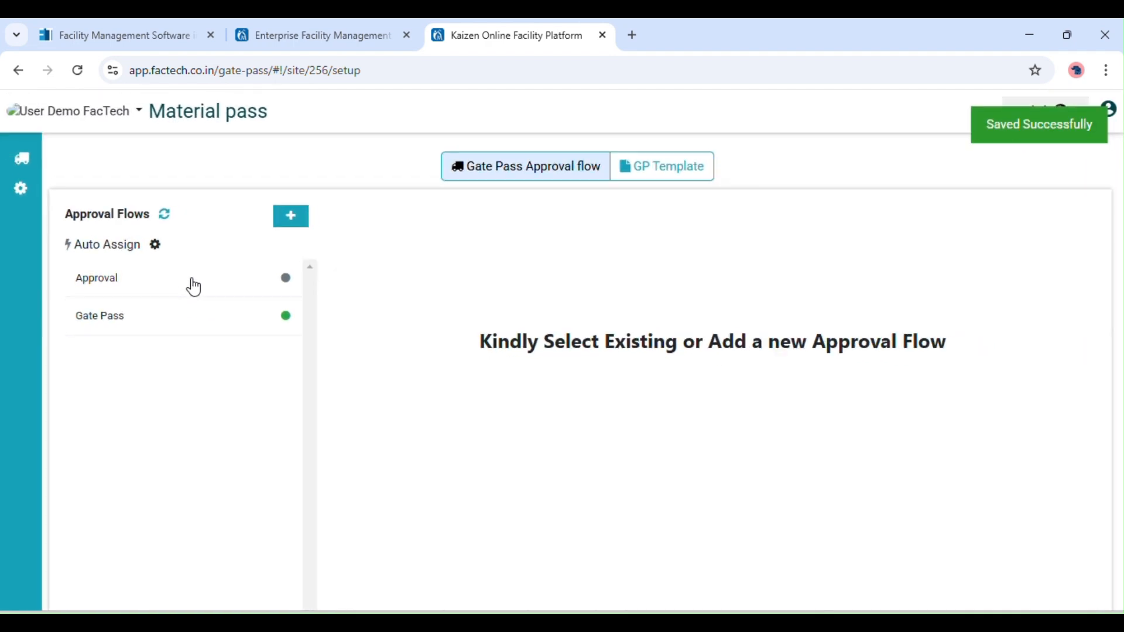
- Select the Approval flow and set its description to "2 step verification"
{"action": "left_click", "coordinate": [140, 289]}
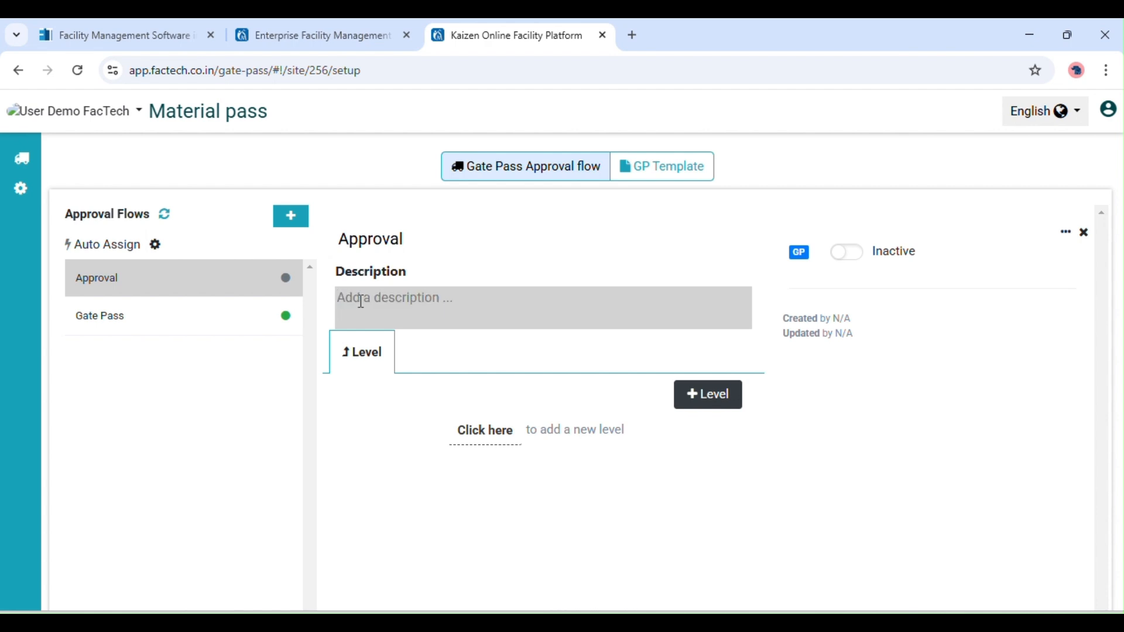
{"action": "type", "text": "2 step verification"}
{"action": "key", "text": "Return"}
- Add two approval levels to the Approval flow
{"action": "left_click", "coordinate": [480, 436]}
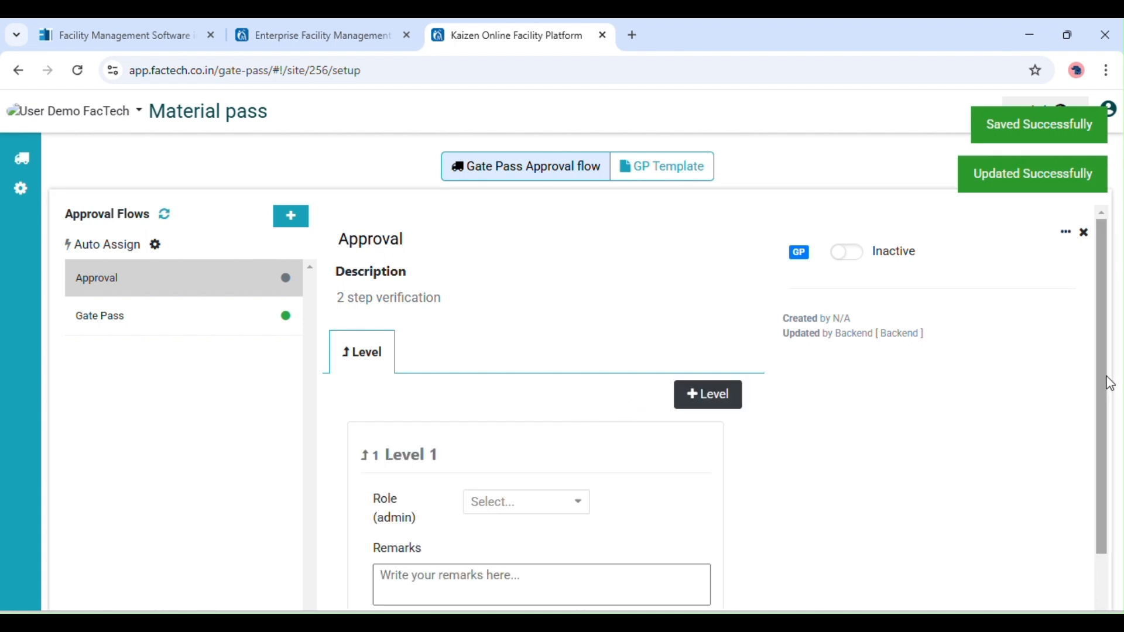
{"action": "left_click_drag", "start_coordinate": [1106, 381], "coordinate": [1105, 445]}
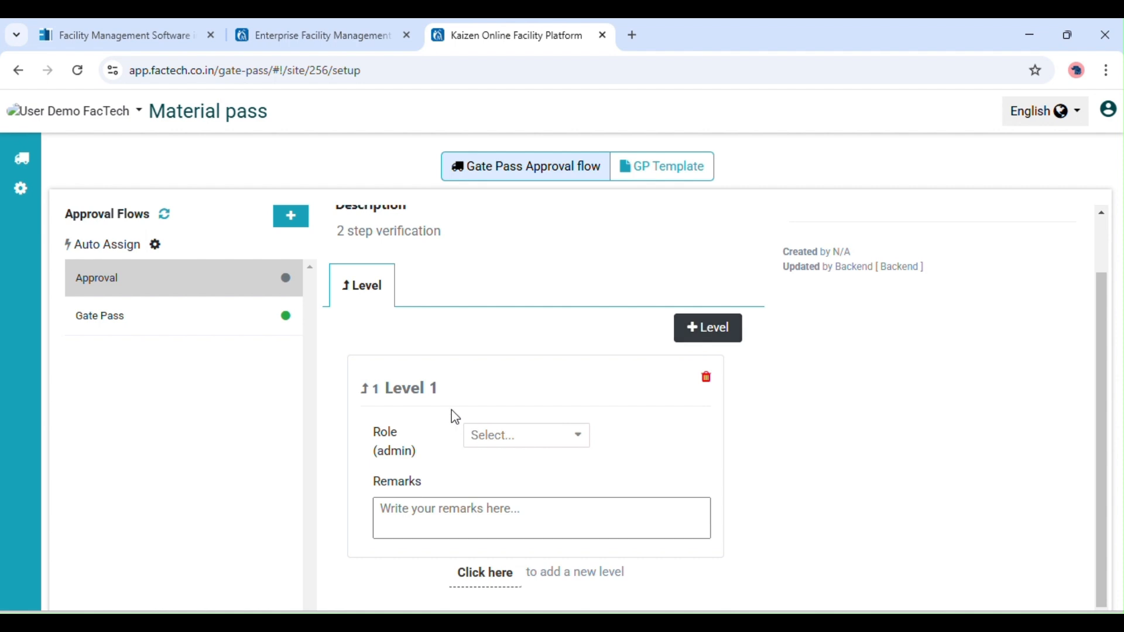
{"action": "left_click", "coordinate": [709, 336]}
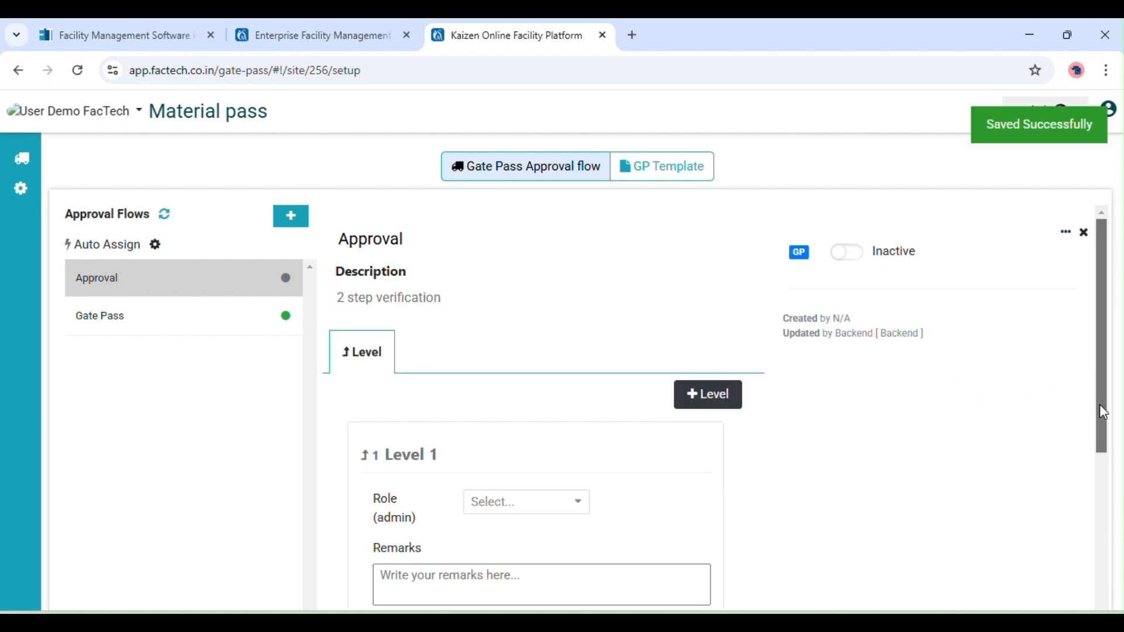
- Assign the Admin role to Level 1 of the Approval flow
{"action": "left_click_drag", "start_coordinate": [1099, 405], "coordinate": [1098, 501]}
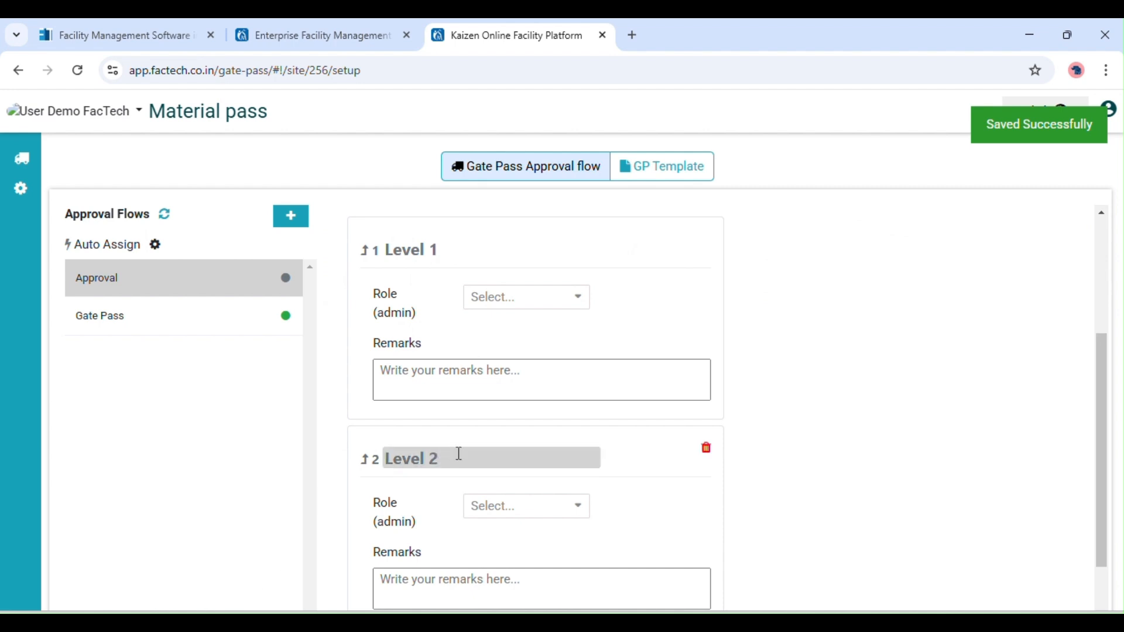
{"action": "left_click", "coordinate": [506, 310]}
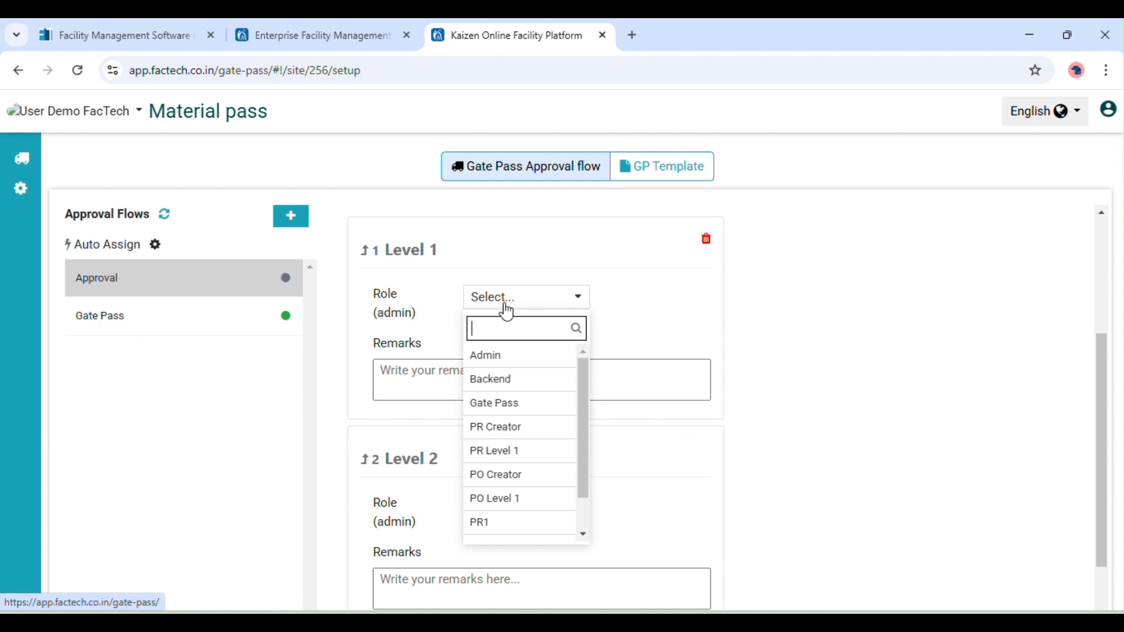
{"action": "left_click", "coordinate": [504, 366]}
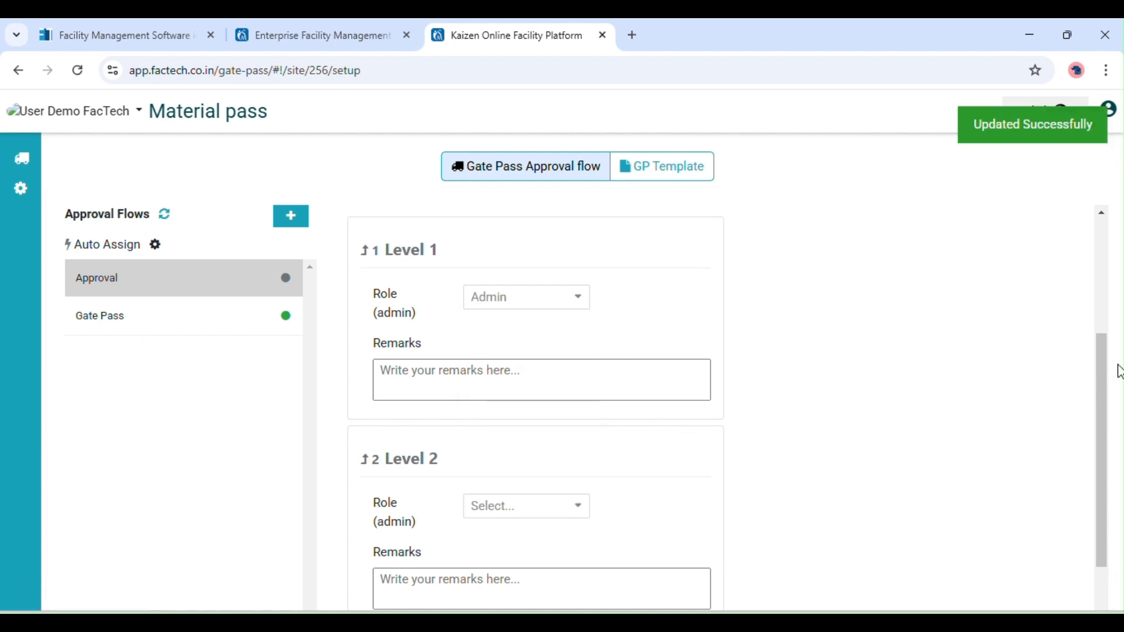
{"action": "left_click_drag", "start_coordinate": [1103, 376], "coordinate": [1051, 414]}
{"action": "left_click", "coordinate": [516, 448]}
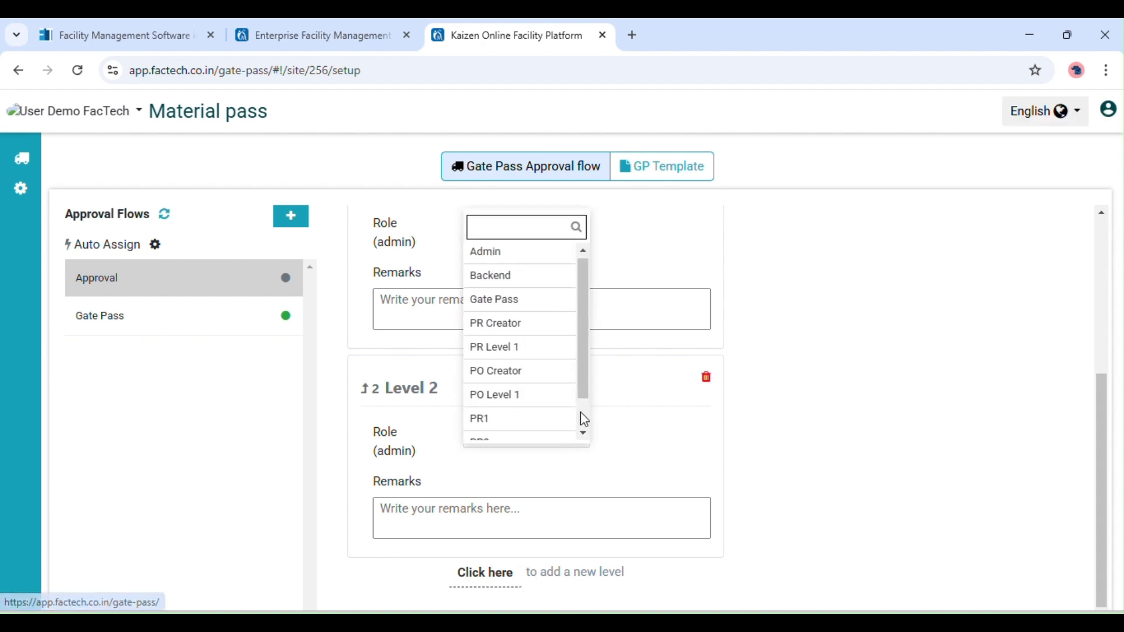
{"action": "scroll", "coordinate": [581, 409], "scroll_direction": "down", "scroll_amount": 1}
{"action": "left_click_drag", "start_coordinate": [578, 349], "coordinate": [582, 321]}
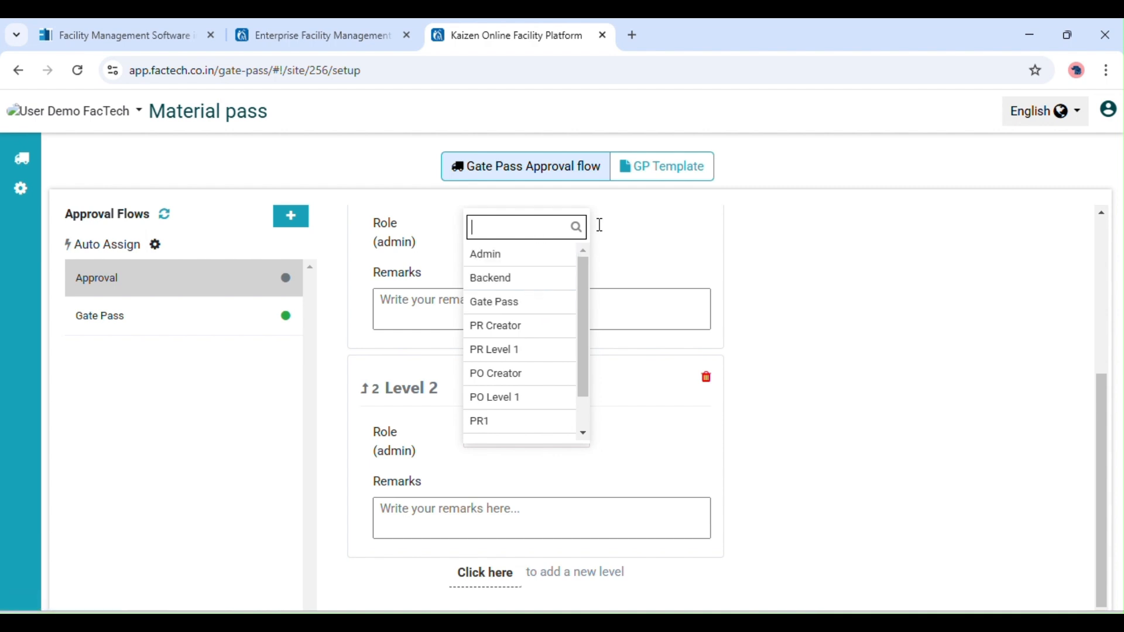
{"action": "scroll", "coordinate": [1095, 347], "scroll_direction": "up", "scroll_amount": 5}
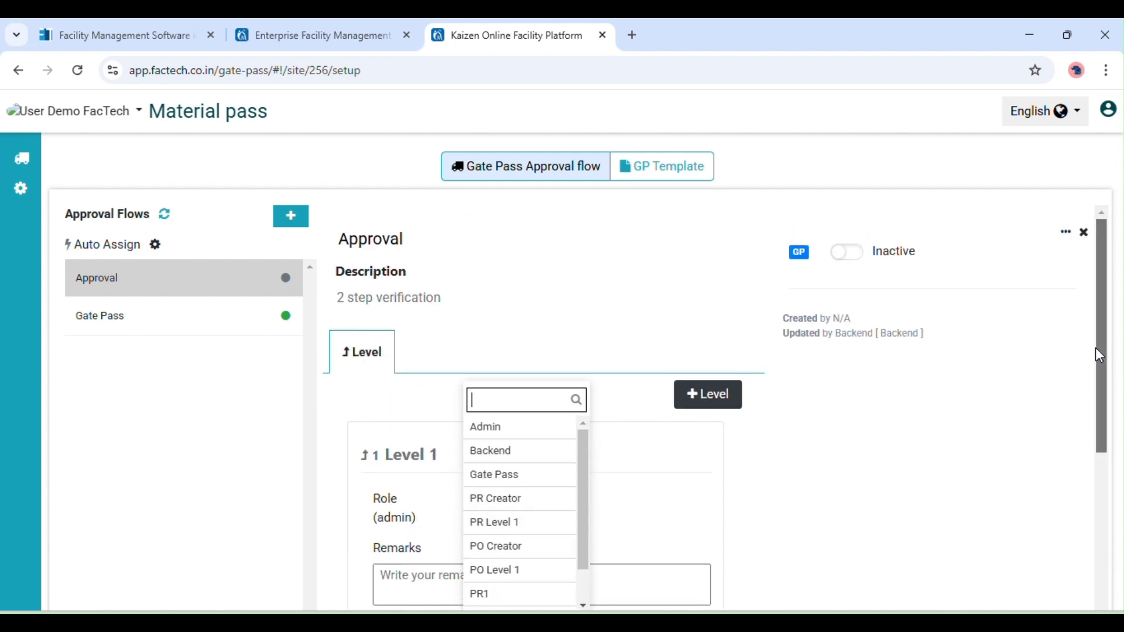
{"action": "left_click_drag", "start_coordinate": [1099, 355], "coordinate": [1093, 386]}
{"action": "left_click", "coordinate": [894, 409]}
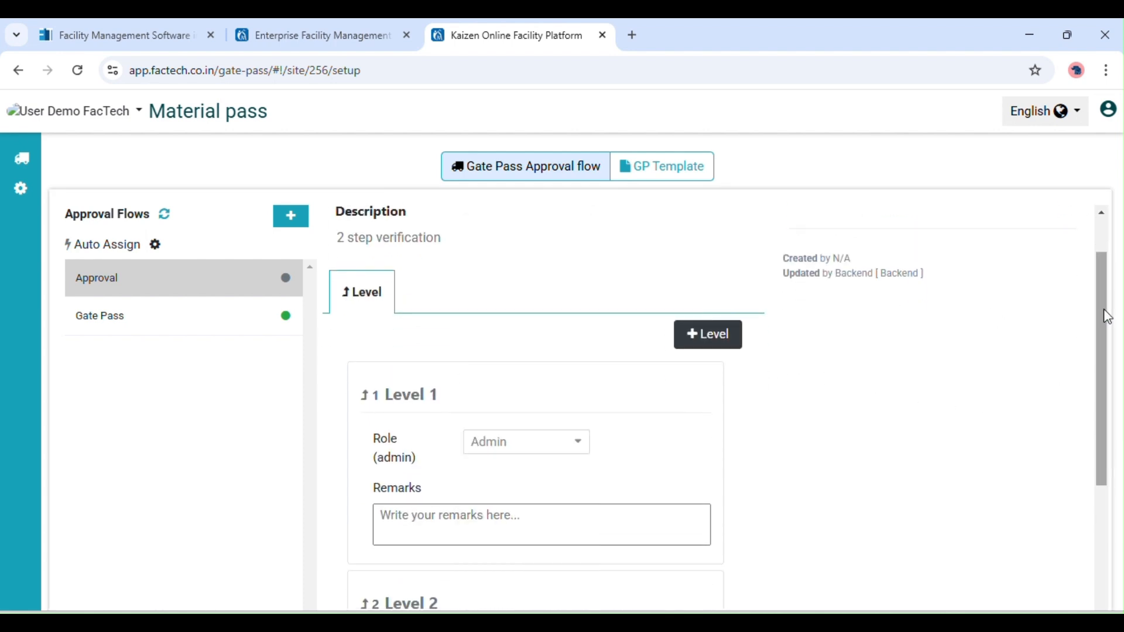
- Assign the Patrolling Admin role to Level 2 of the Approval flow
{"action": "left_click_drag", "start_coordinate": [1104, 316], "coordinate": [1107, 436]}
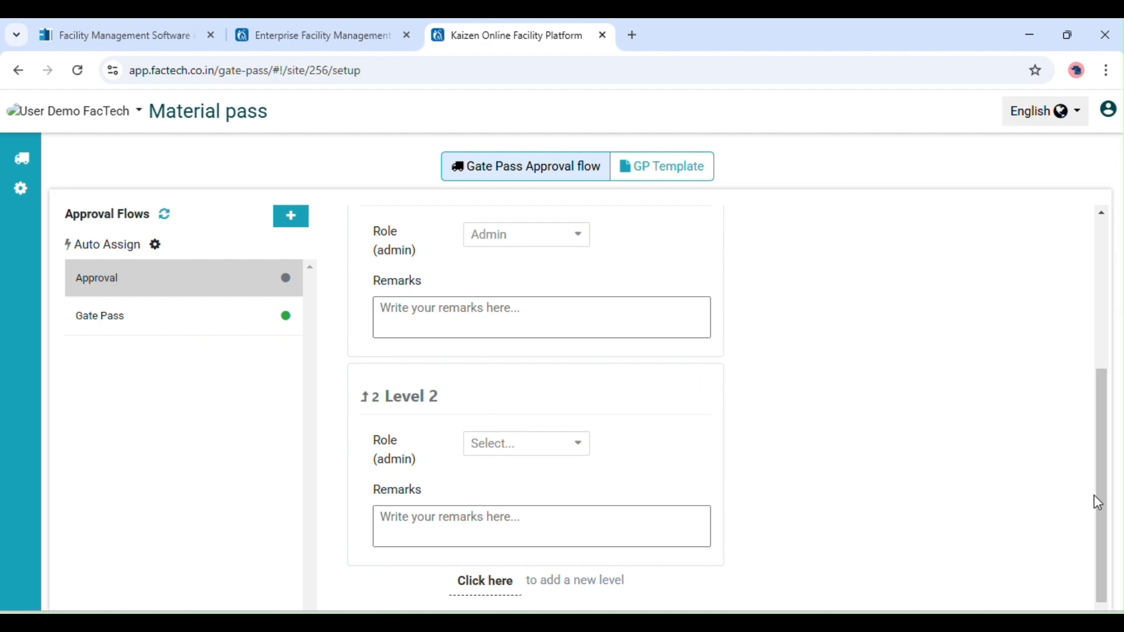
{"action": "left_click_drag", "start_coordinate": [1098, 502], "coordinate": [1112, 462]}
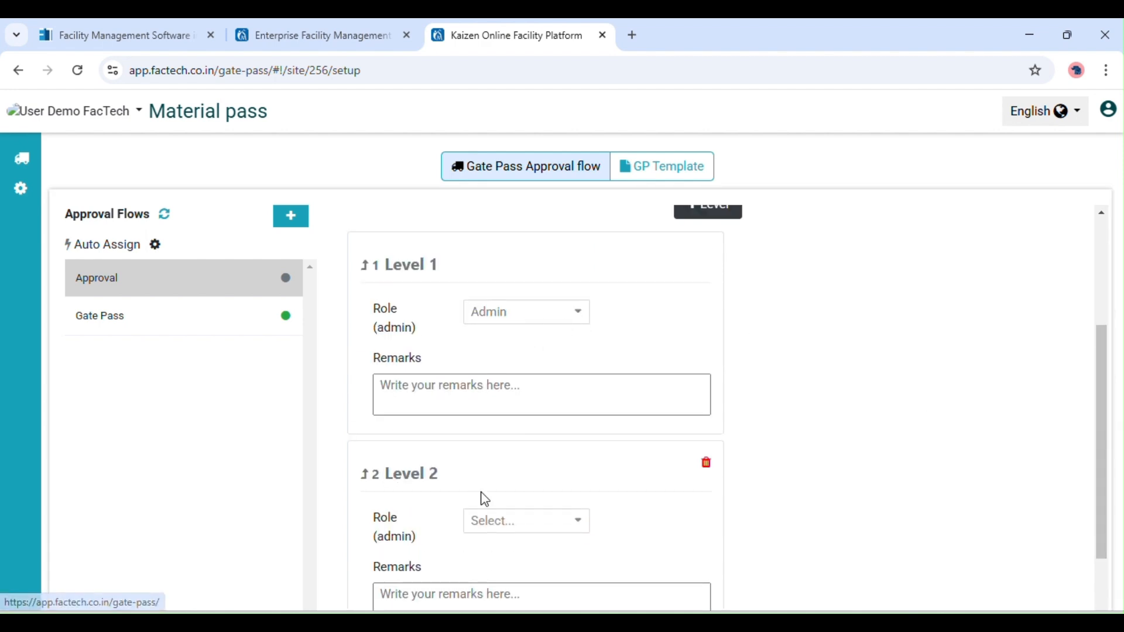
{"action": "left_click", "coordinate": [524, 530]}
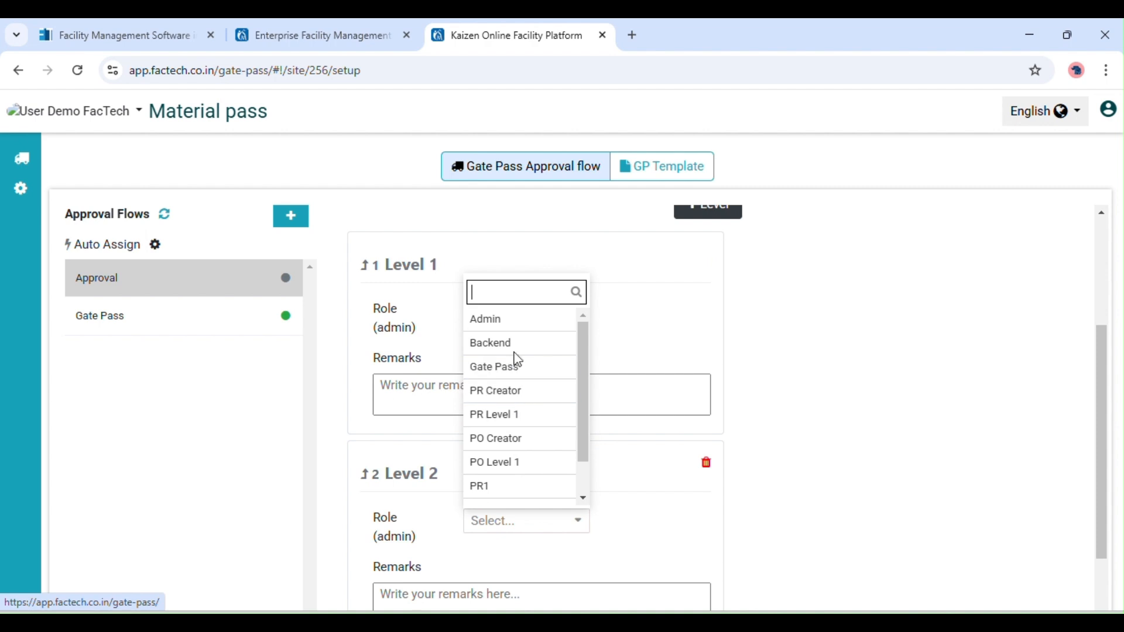
{"action": "left_click_drag", "start_coordinate": [578, 430], "coordinate": [594, 495]}
{"action": "left_click", "coordinate": [545, 495]}
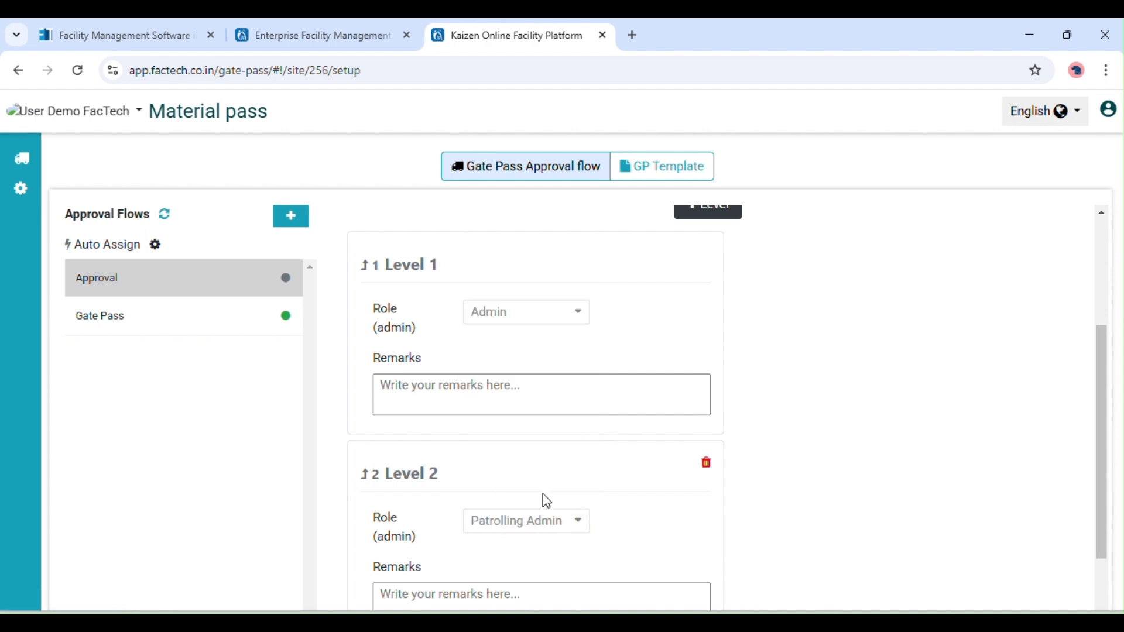
- Change the Level 2 role of the Approval flow to Admin
{"action": "left_click_drag", "start_coordinate": [1098, 468], "coordinate": [1109, 543]}
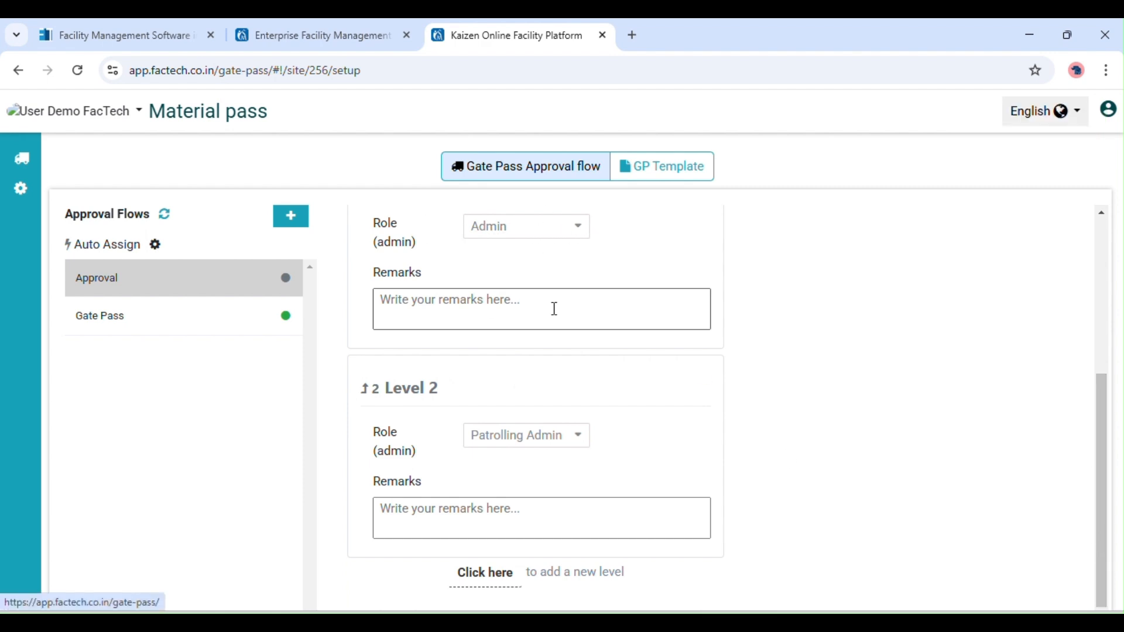
{"action": "left_click", "coordinate": [556, 440]}
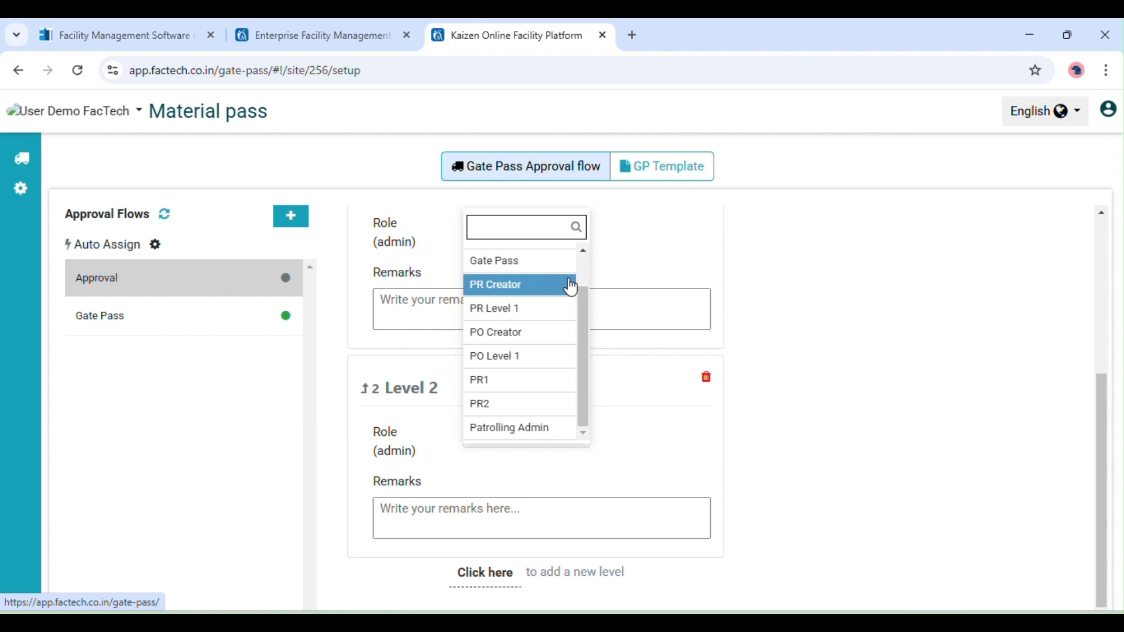
{"action": "scroll", "coordinate": [578, 281], "scroll_direction": "up", "scroll_amount": 1}
{"action": "left_click", "coordinate": [536, 268]}
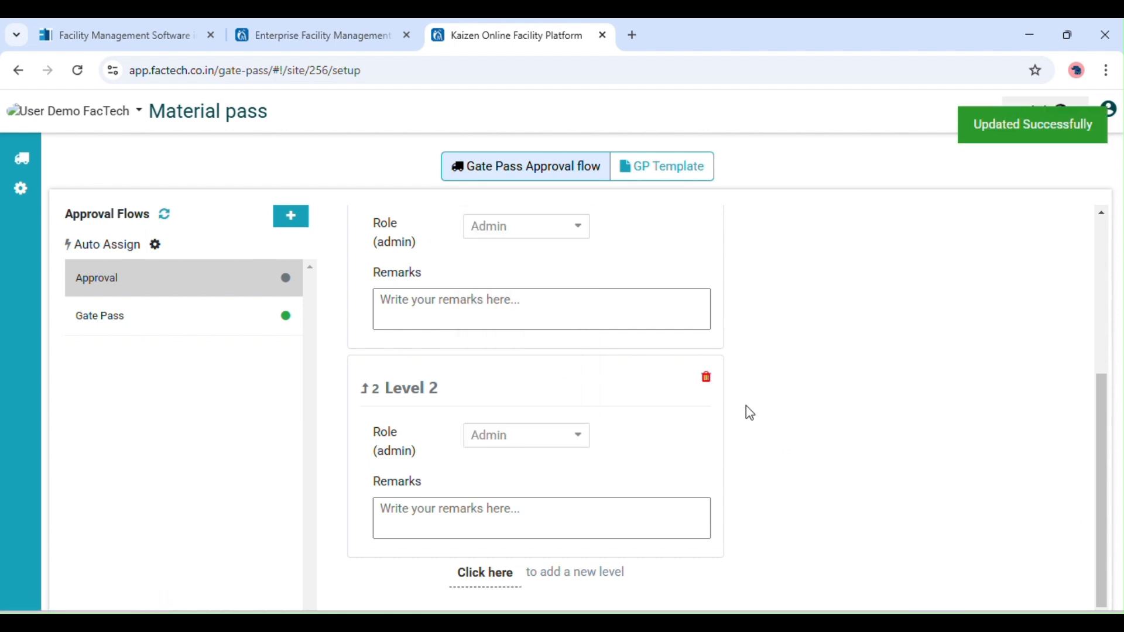
- Switch the Approval flow's status to Active
{"action": "left_click", "coordinate": [465, 310]}
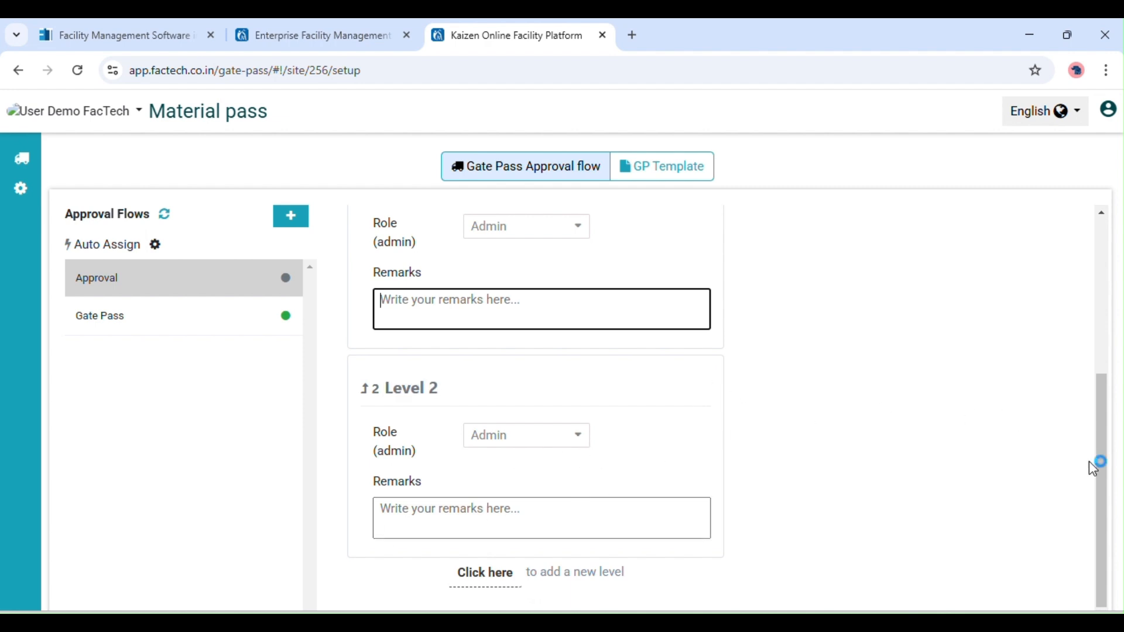
{"action": "left_click_drag", "start_coordinate": [1105, 458], "coordinate": [1102, 307]}
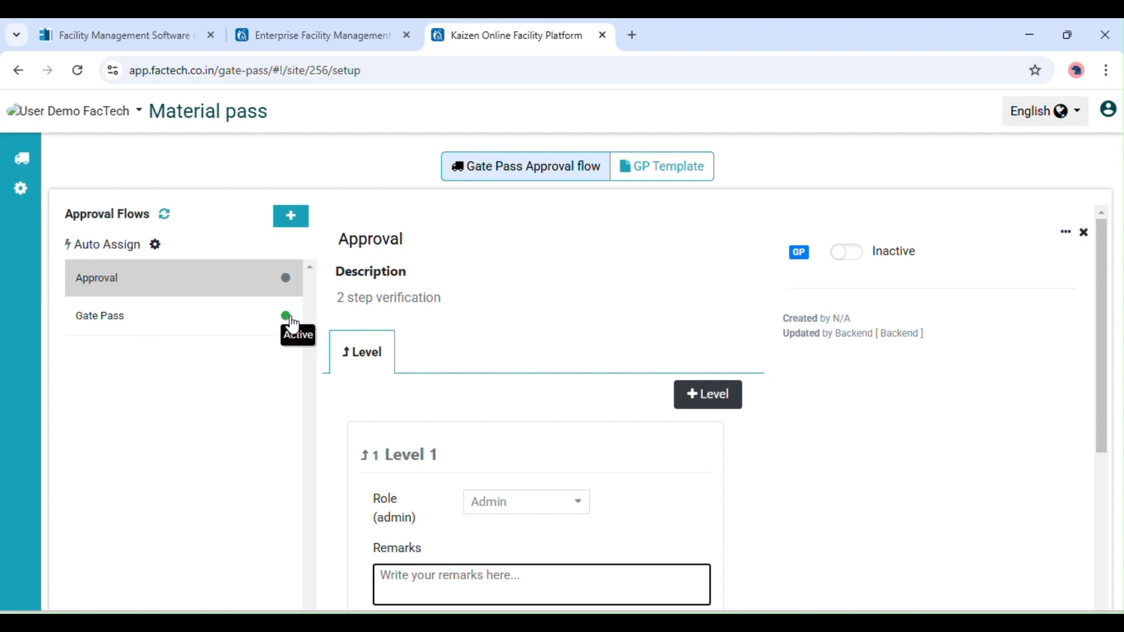
{"action": "mouse_move", "coordinate": [290, 286]}
{"action": "left_click", "coordinate": [854, 258]}
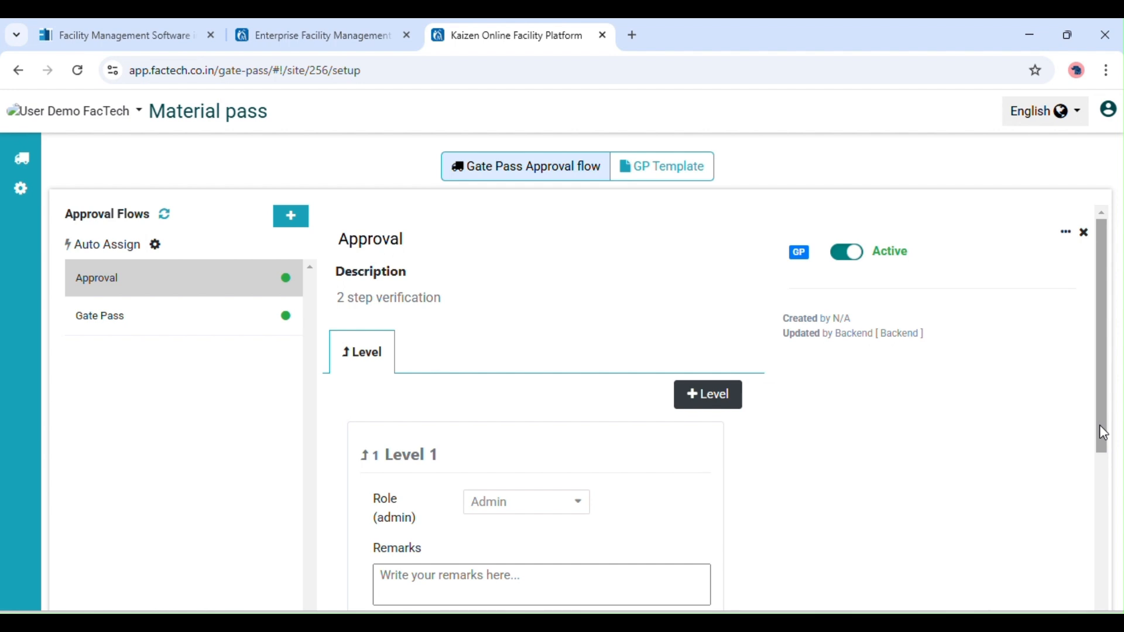
- Return to the gate pass list and view the cancelled, declined and verified passes in turn
{"action": "mouse_move", "coordinate": [1100, 425]}
{"action": "left_mouse_down"}
{"action": "mouse_move", "coordinate": [1091, 583]}
{"action": "mouse_move", "coordinate": [1089, 407]}
{"action": "left_mouse_up"}
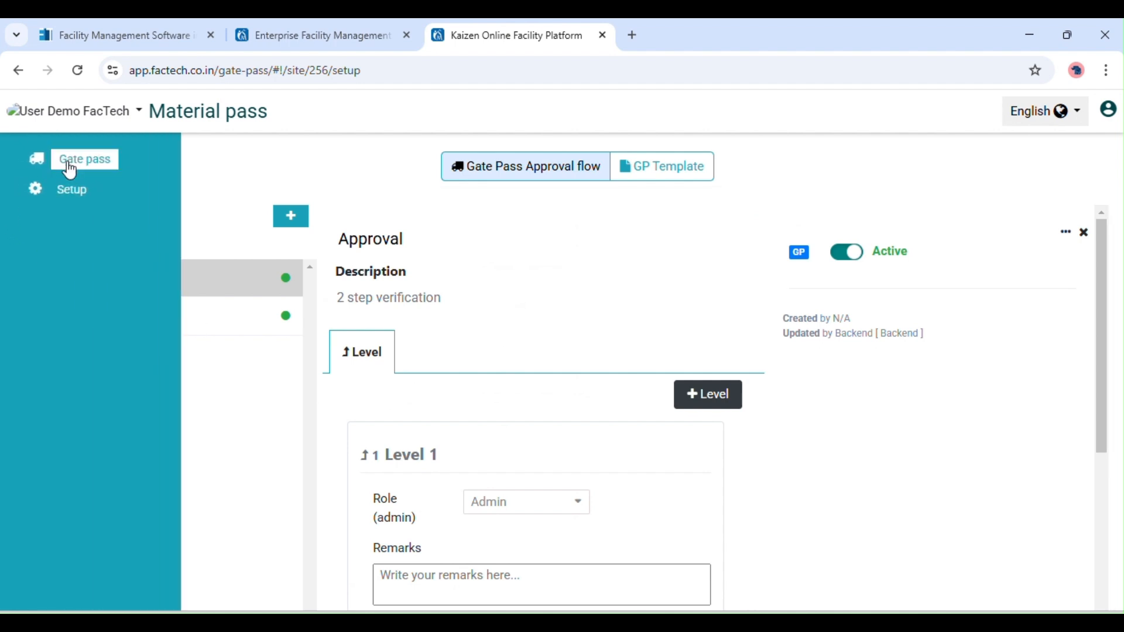
{"action": "left_click", "coordinate": [82, 163]}
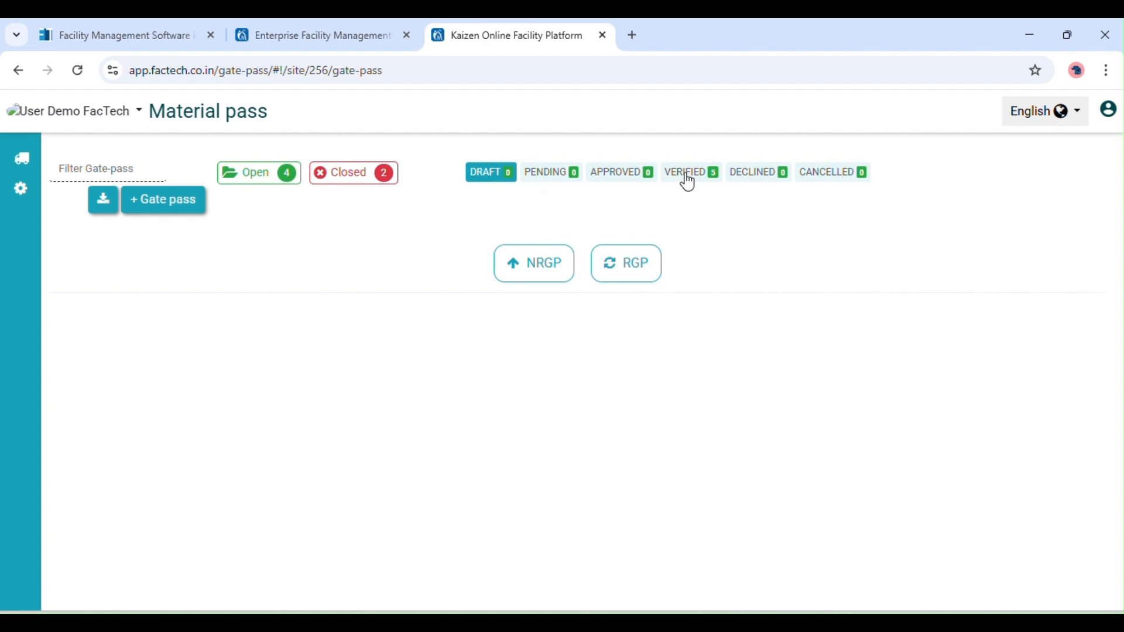
{"action": "left_click", "coordinate": [866, 176]}
{"action": "left_click", "coordinate": [779, 174]}
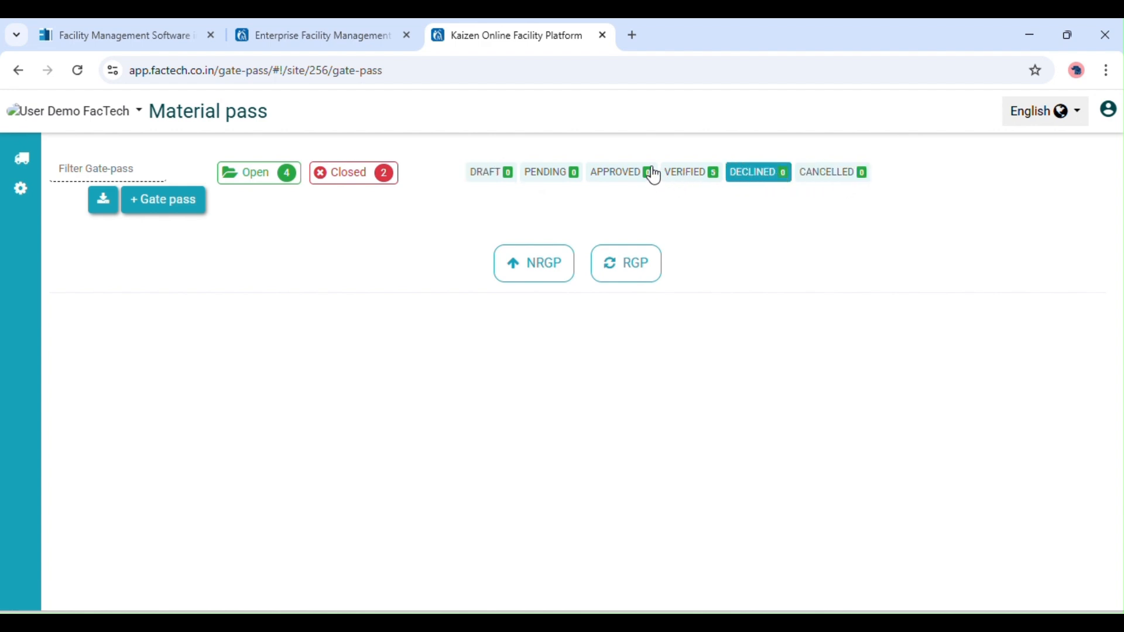
{"action": "left_click", "coordinate": [690, 177]}
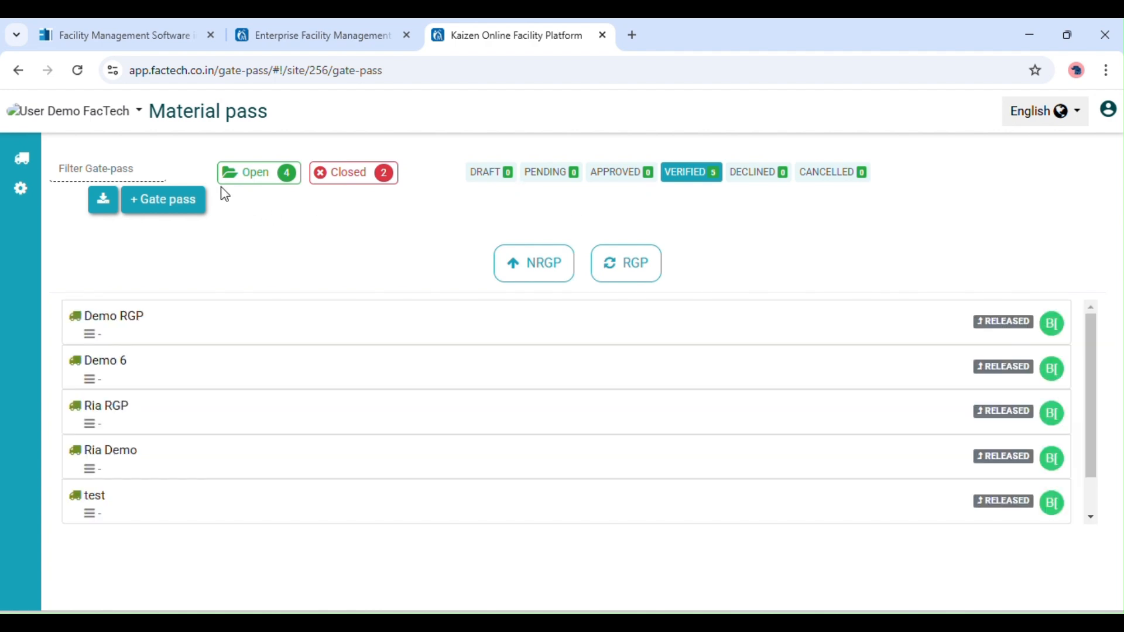